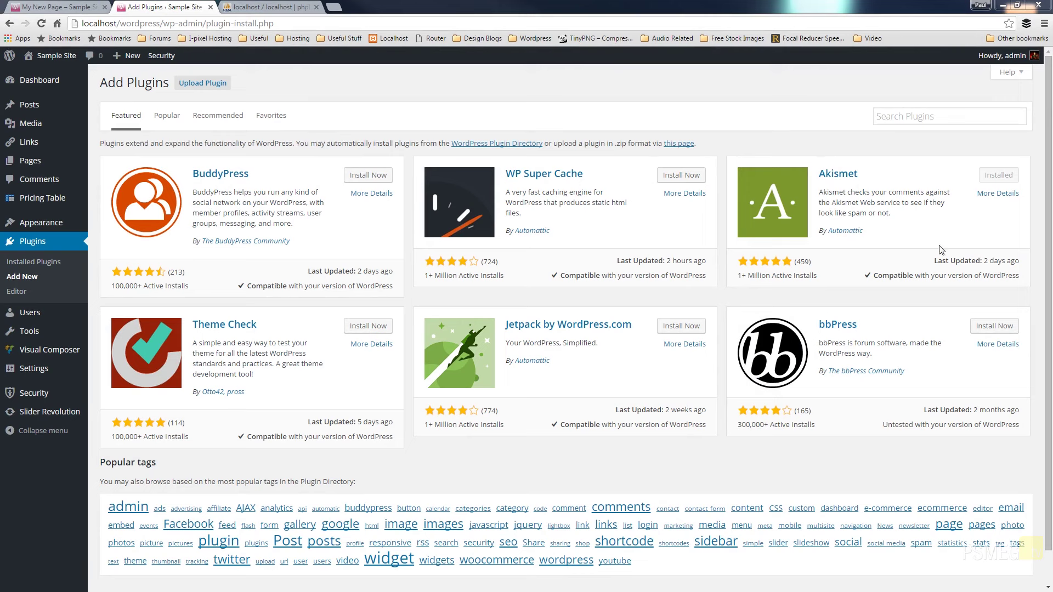
# Step: Search the plugin directory for "duplicator", then install and activate the Duplicator plugin
pyautogui.click(912, 116)
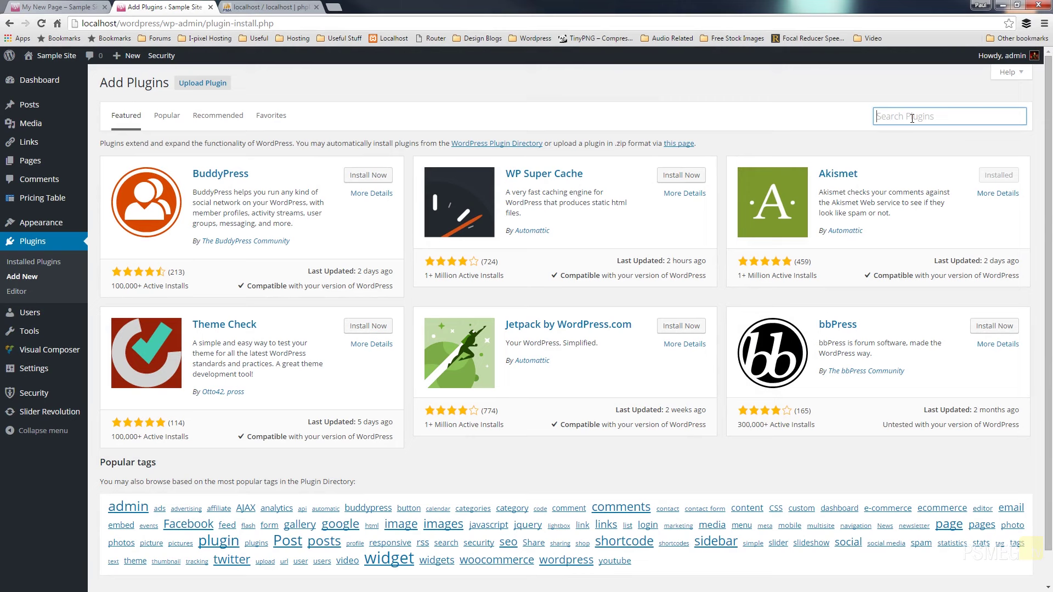
pyautogui.write('duplicator')
pyautogui.press('Return')
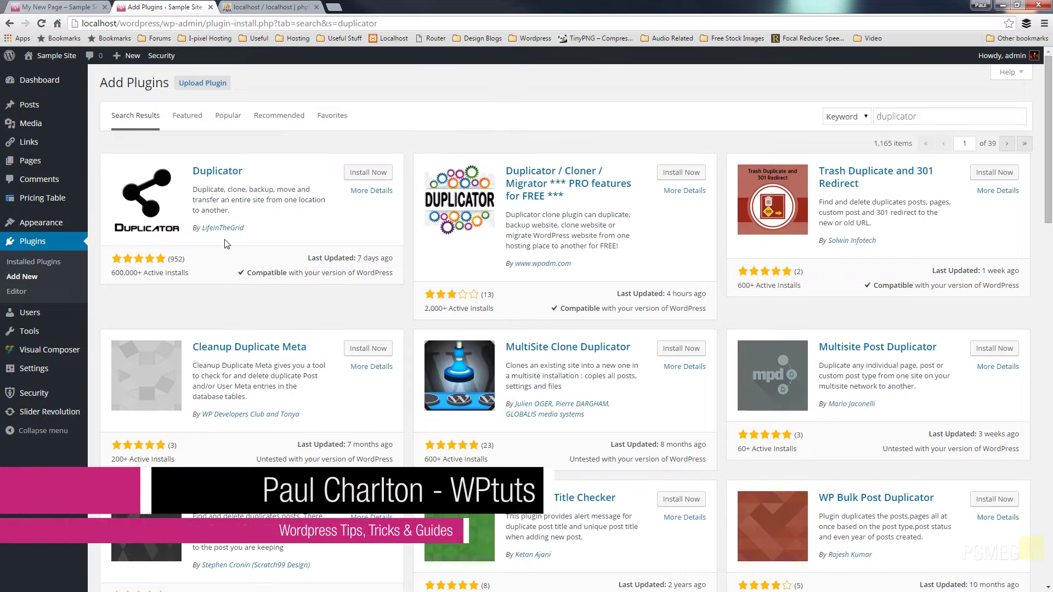
pyautogui.click(372, 174)
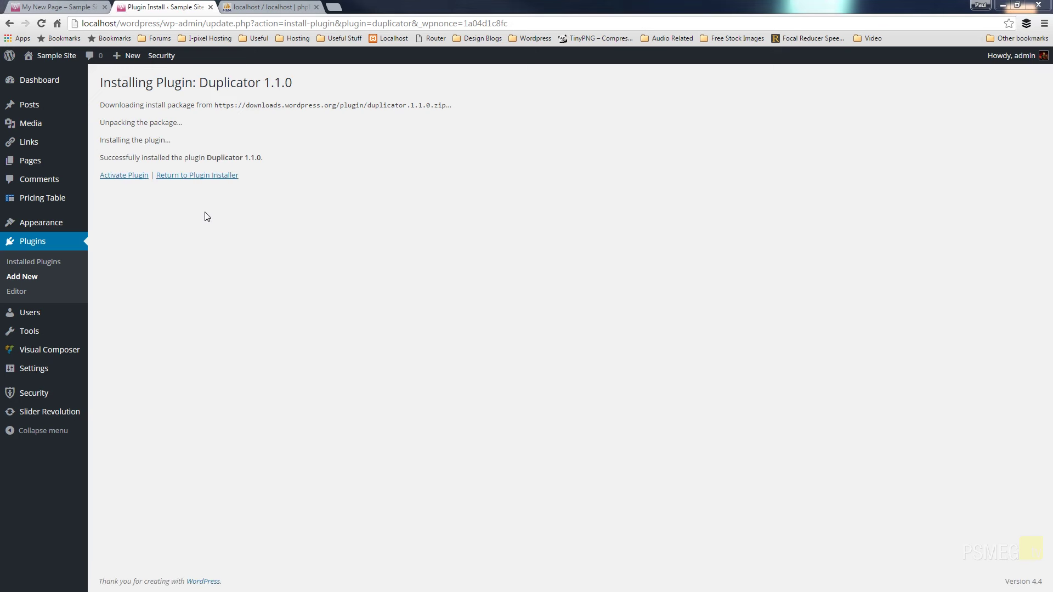
pyautogui.click(142, 180)
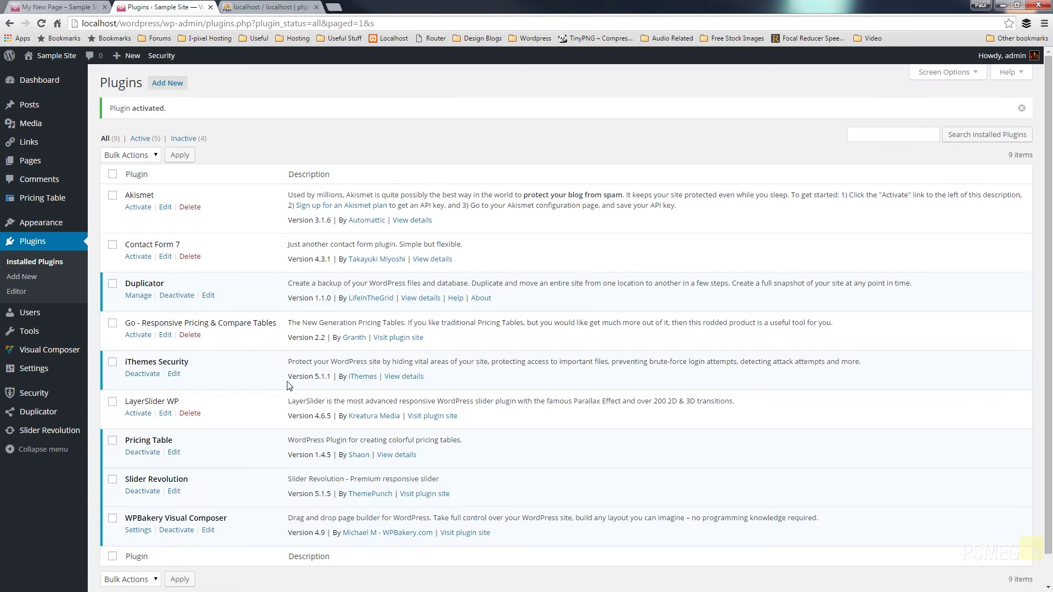
# Step: Open Duplicator's package list and start creating a new package
pyautogui.moveTo(52, 419)
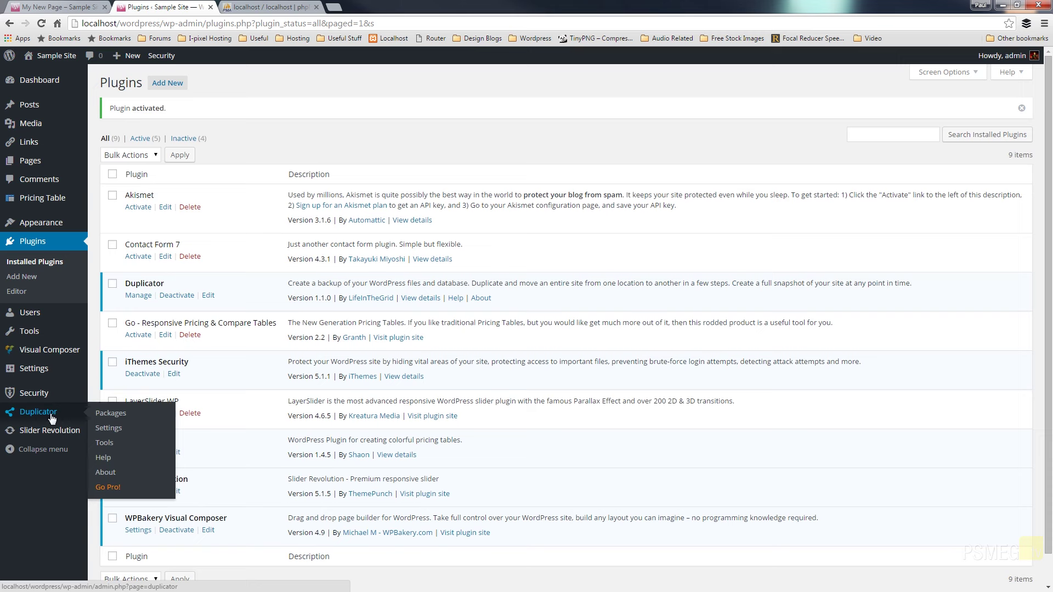
pyautogui.click(111, 413)
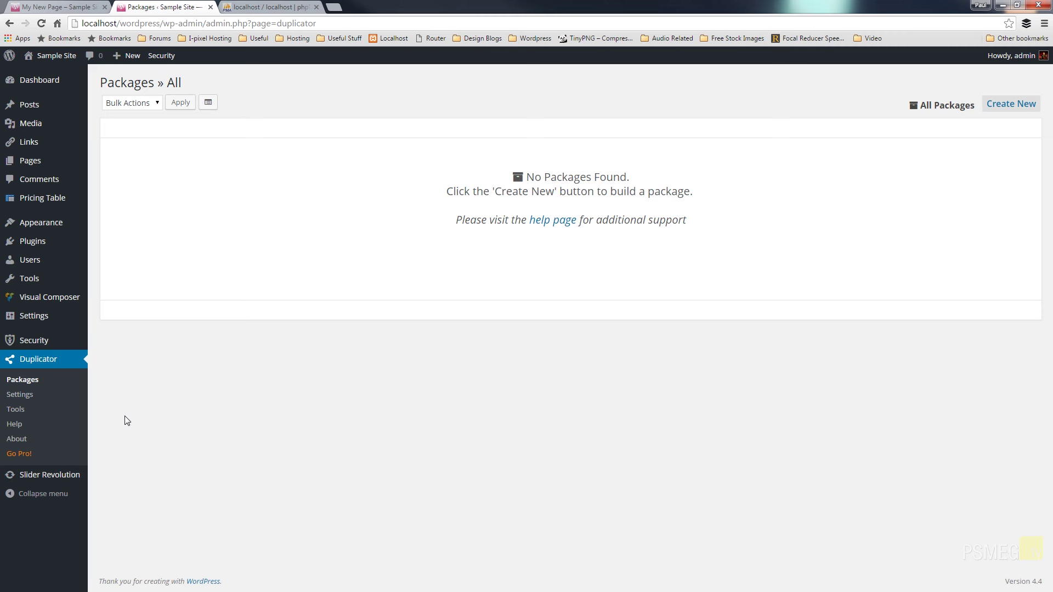
pyautogui.click(1003, 106)
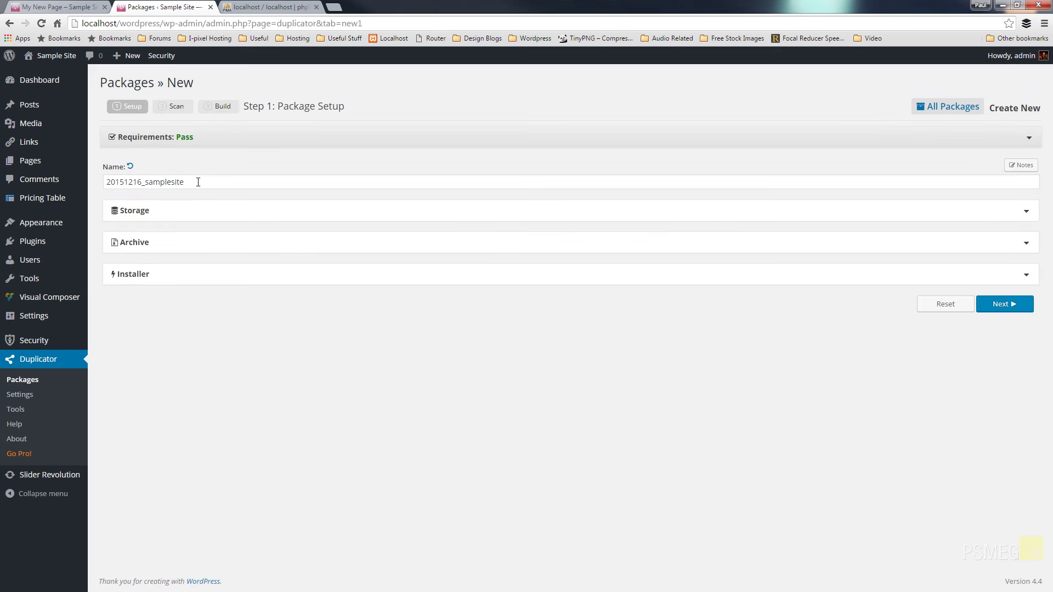
pyautogui.click(163, 218)
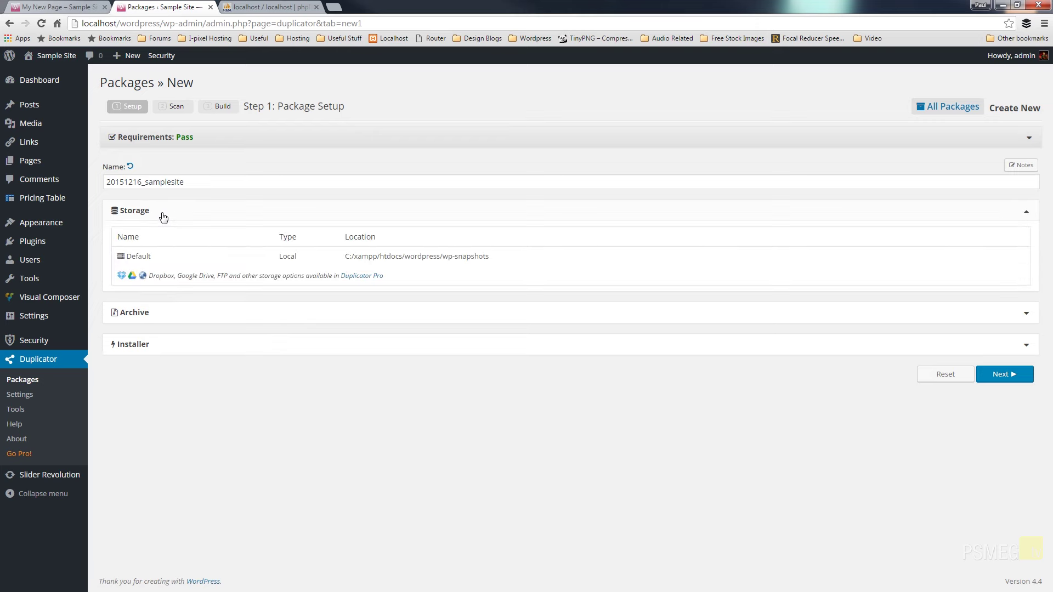
pyautogui.click(148, 313)
pyautogui.scroll(-1, 311, 467)
pyautogui.scroll(1, 311, 467)
pyautogui.click(162, 533)
pyautogui.scroll(-4, 447, 469)
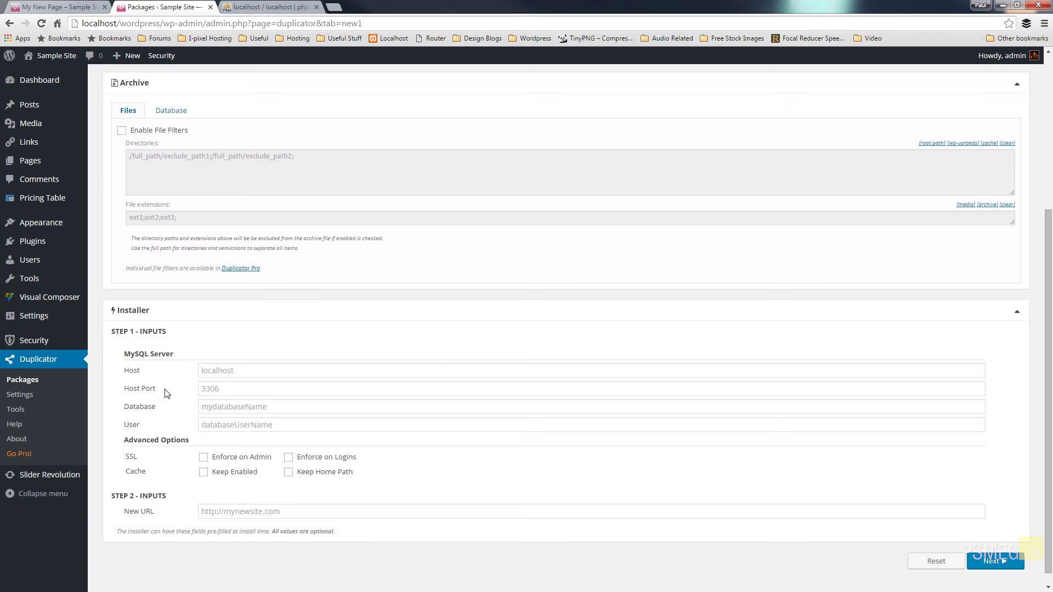
pyautogui.click(281, 408)
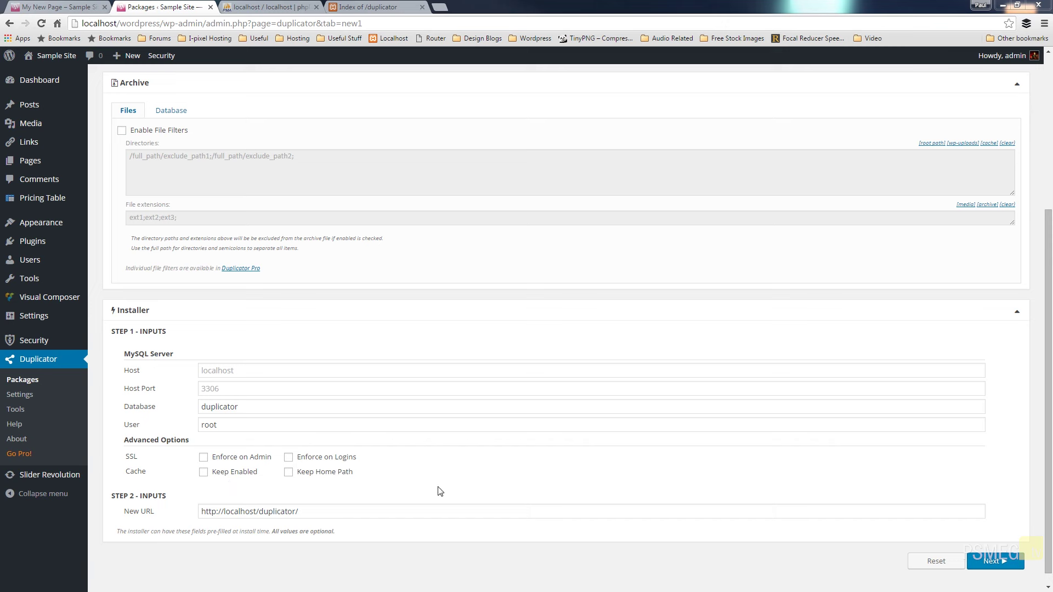
# Step: Collapse the archive and storage settings and continue from package setup to the system scan
pyautogui.click(129, 110)
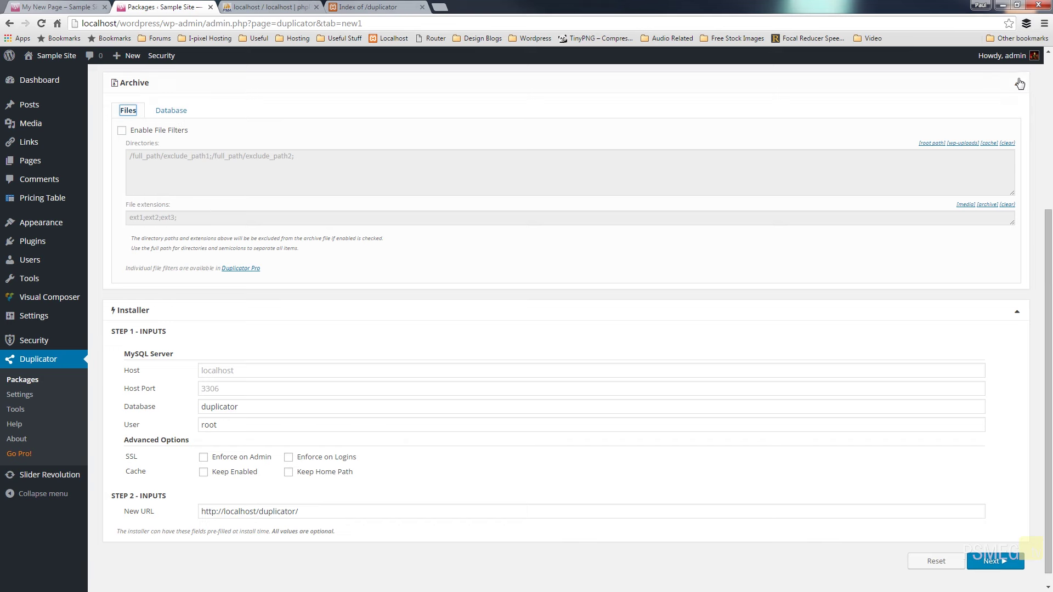
pyautogui.click(1016, 80)
pyautogui.click(1016, 164)
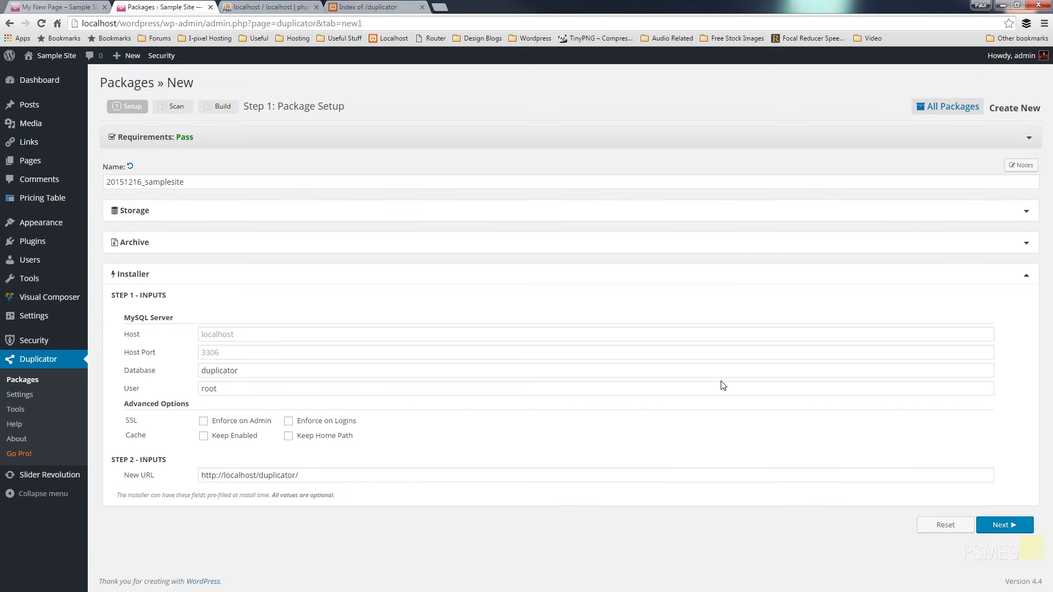
pyautogui.click(997, 527)
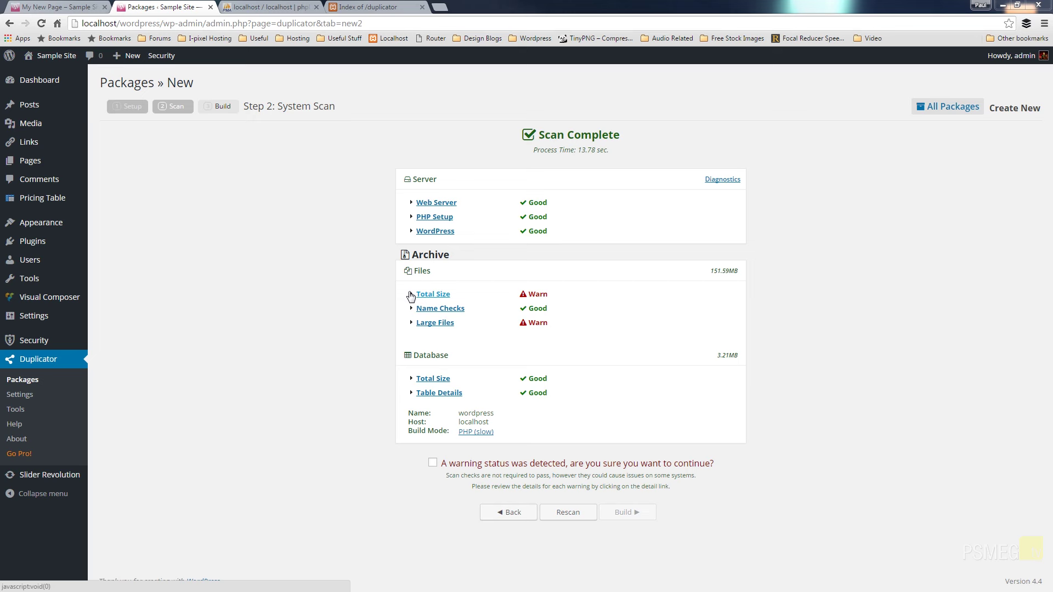
# Step: Read the Total Size and Large Files warning details and agree to continue despite the warnings
pyautogui.click(411, 296)
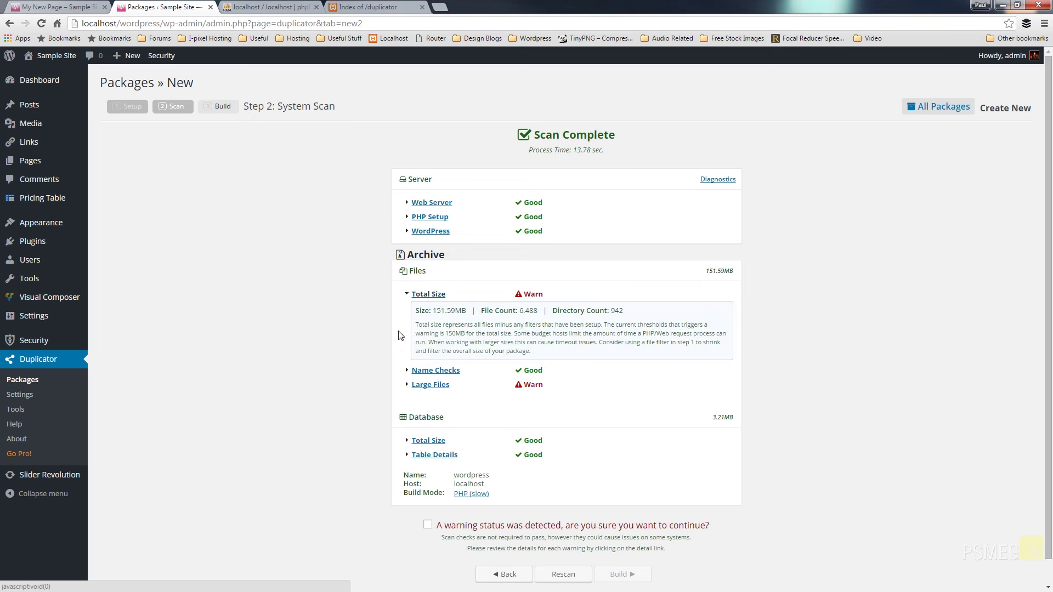
pyautogui.click(406, 388)
pyautogui.scroll(-2, 362, 379)
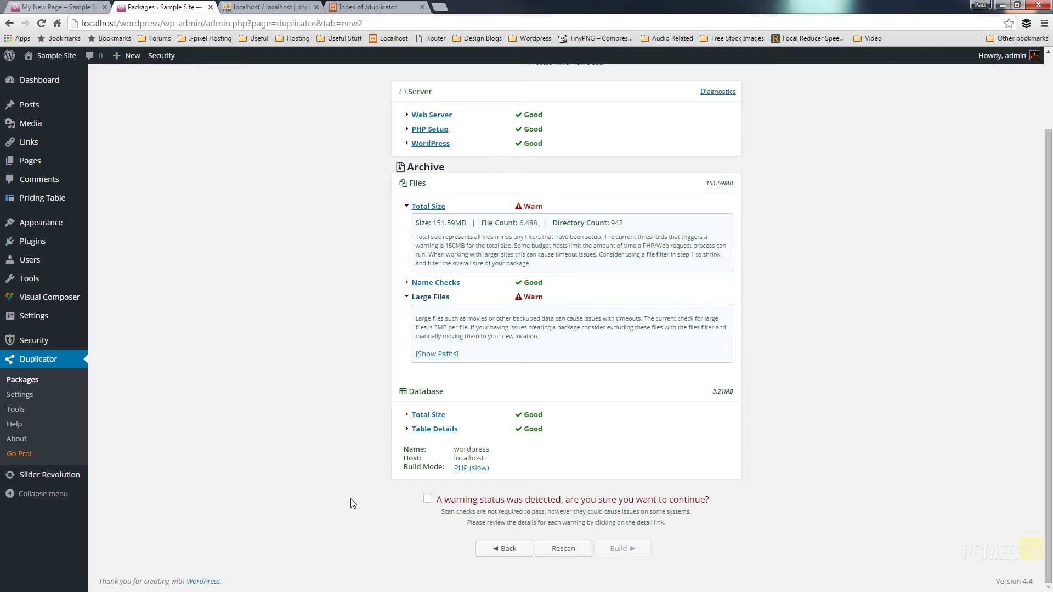
pyautogui.click(427, 499)
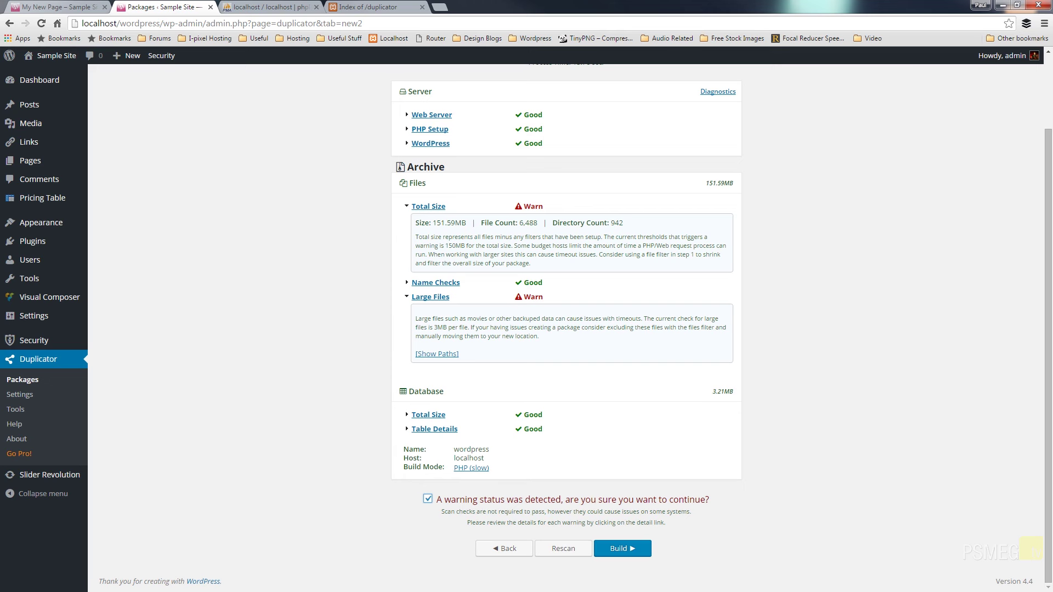
# Step: Build the package and download its installer and archive files
pyautogui.click(633, 548)
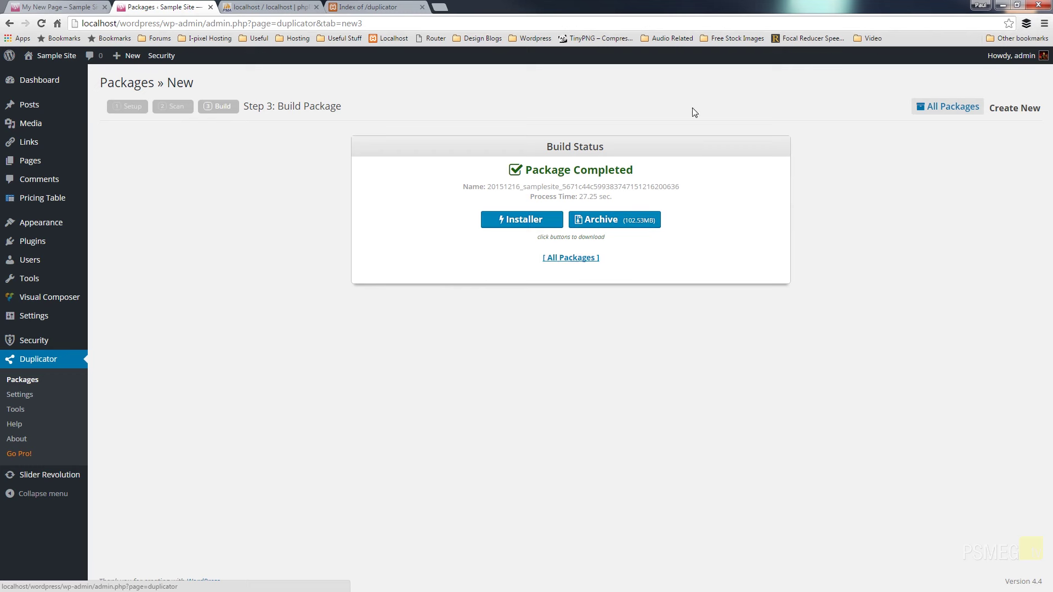
pyautogui.click(535, 219)
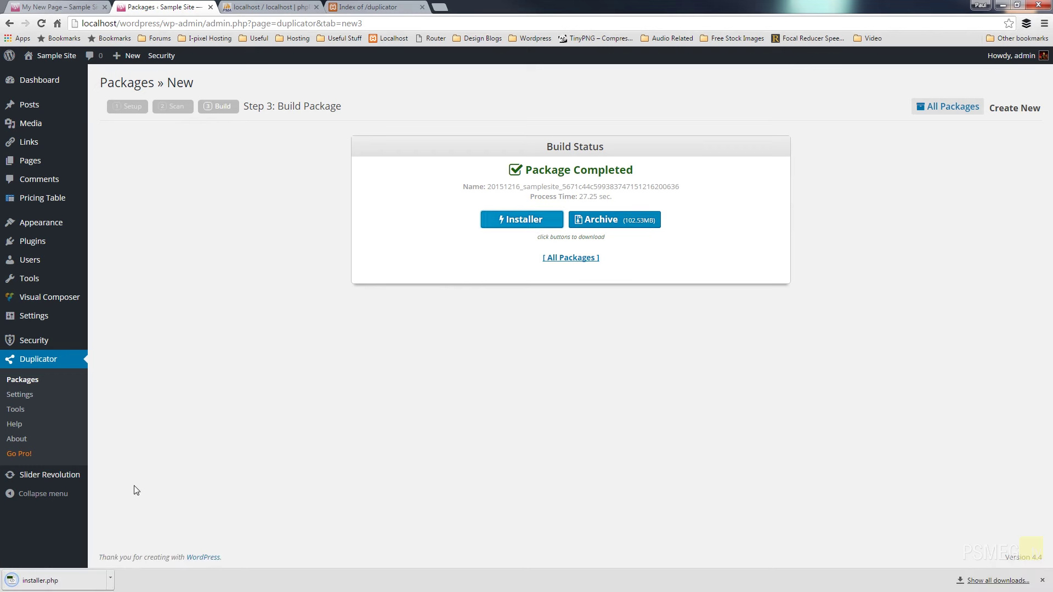
pyautogui.click(625, 226)
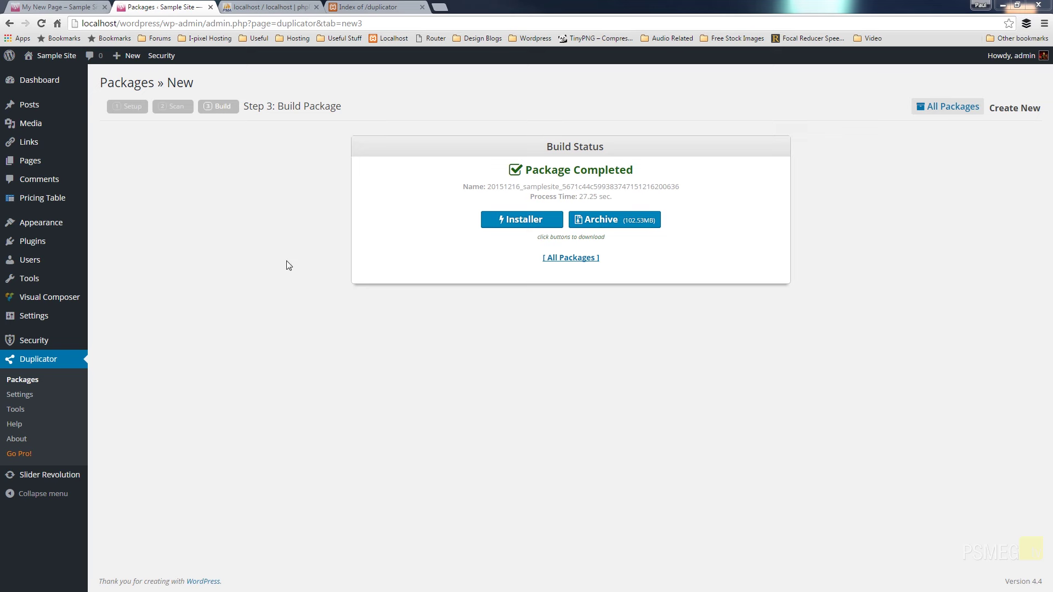
# Step: Load localhost/duplicator/installer.php in the browser tab showing the empty duplicator directory
pyautogui.click(367, 8)
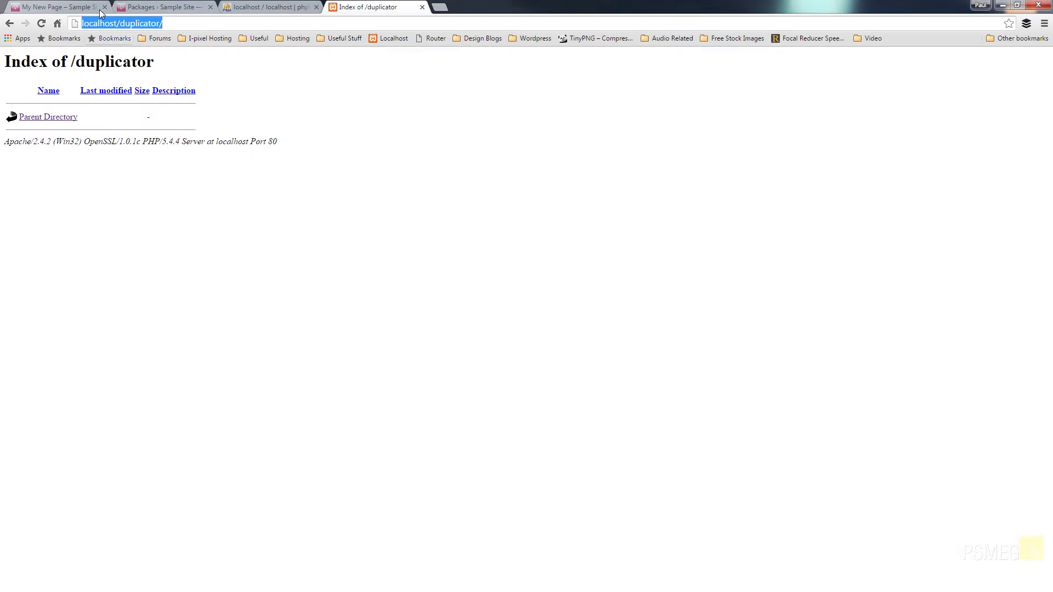
pyautogui.click(174, 23)
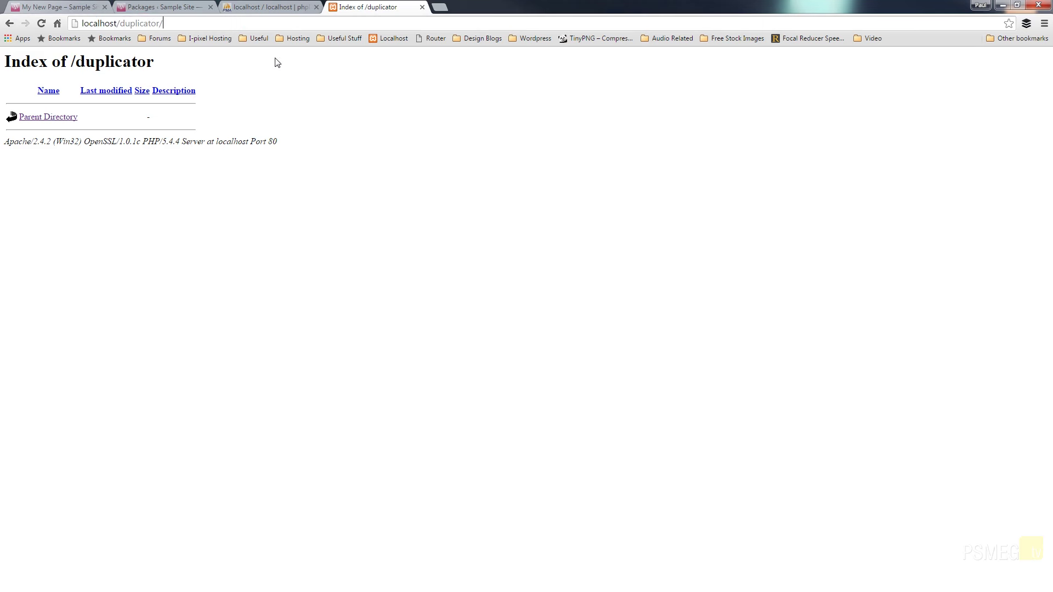
pyautogui.press('Return')
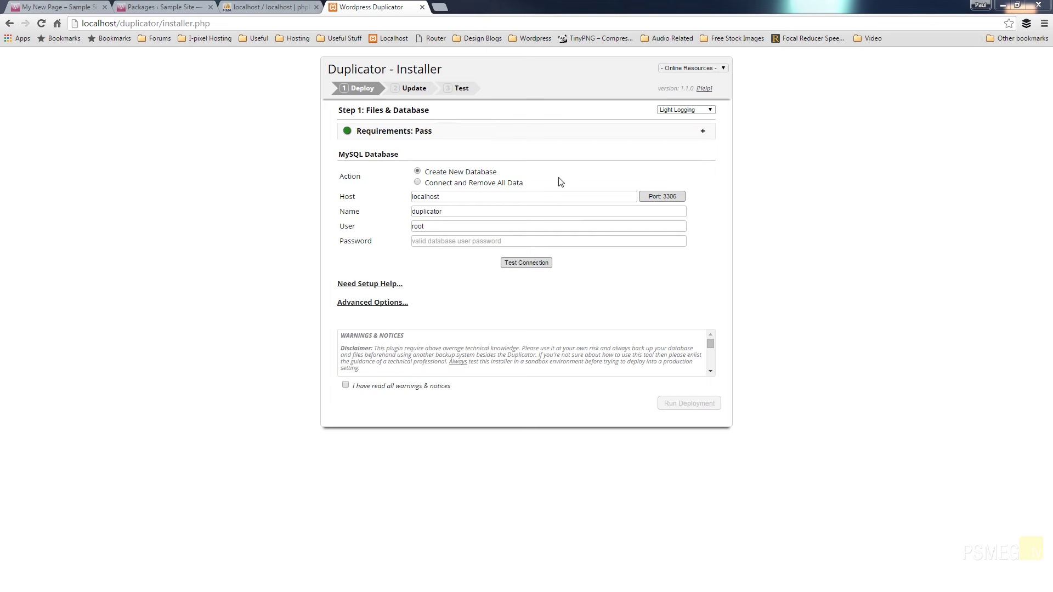
# Step: Choose Connect and Remove All Data with the database password left blank, accept the warnings and notices, and test the database connection
pyautogui.click(418, 183)
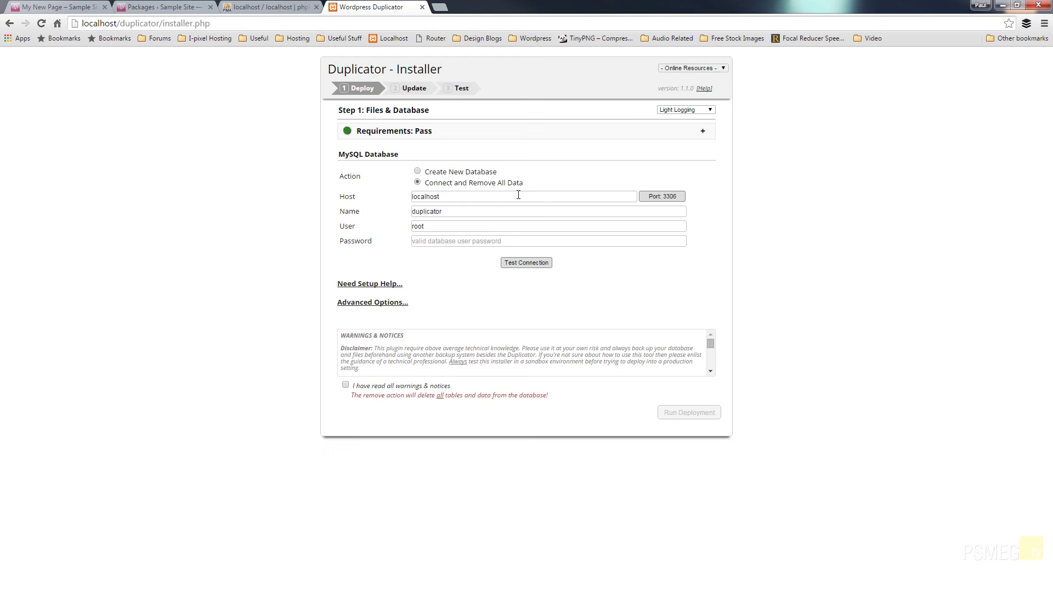
pyautogui.click(434, 245)
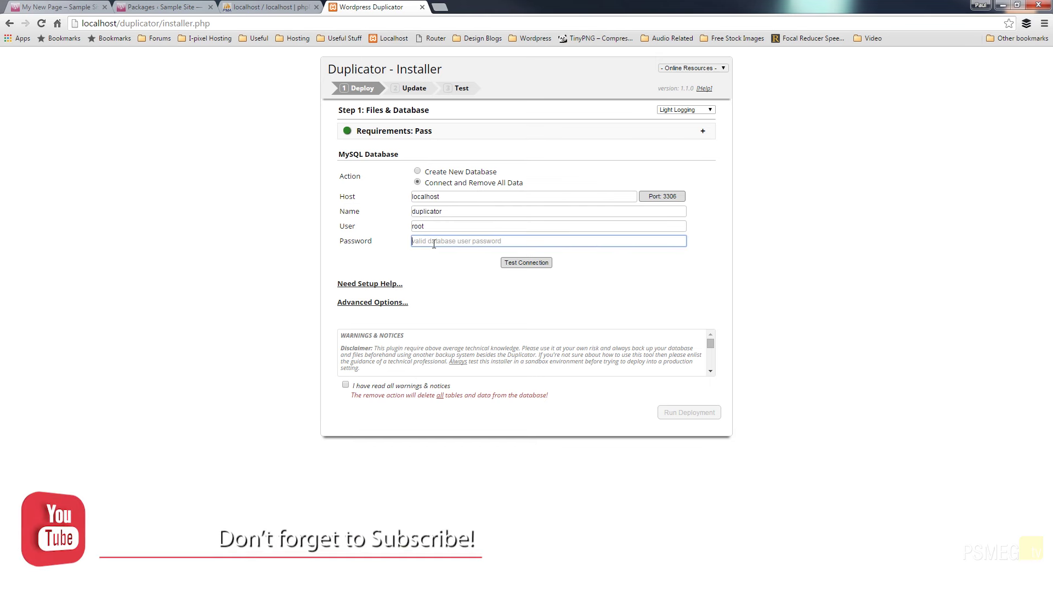
pyautogui.click(345, 386)
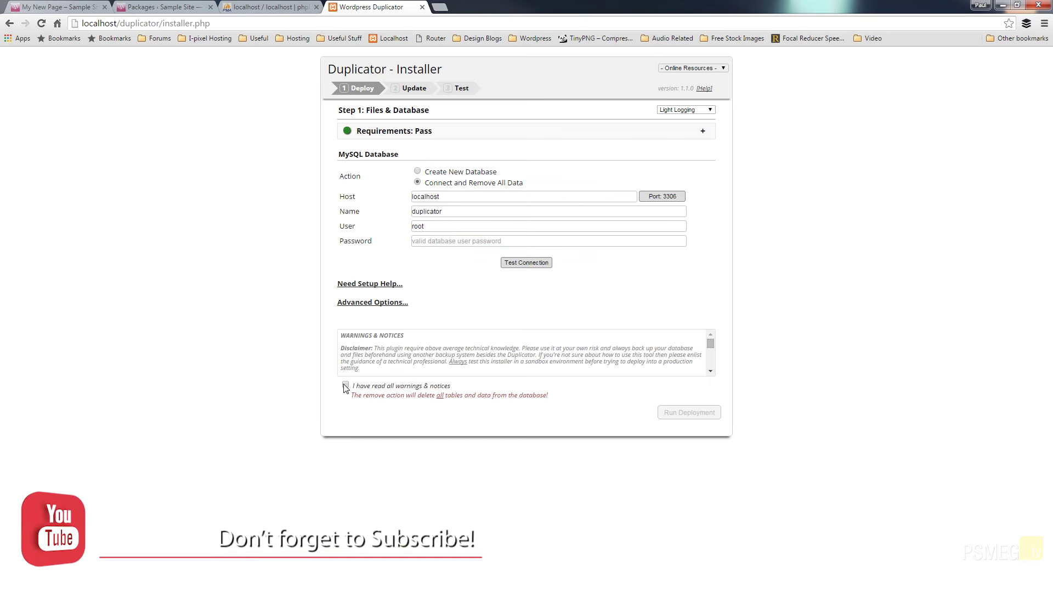
pyautogui.click(526, 263)
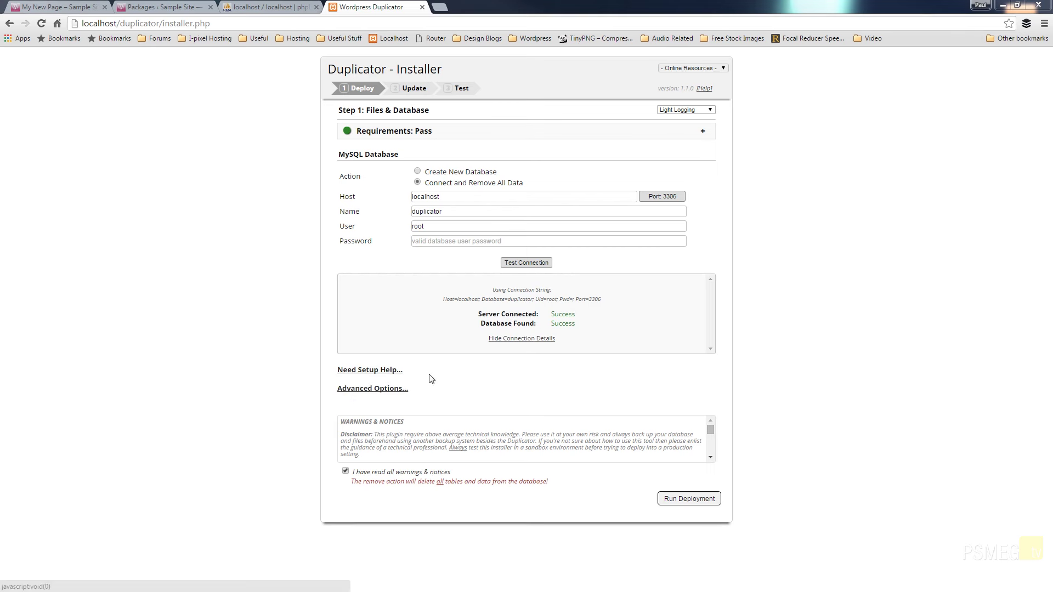
# Step: Review the installer's advanced options, leaving them at their defaults, and run the deployment
pyautogui.click(358, 395)
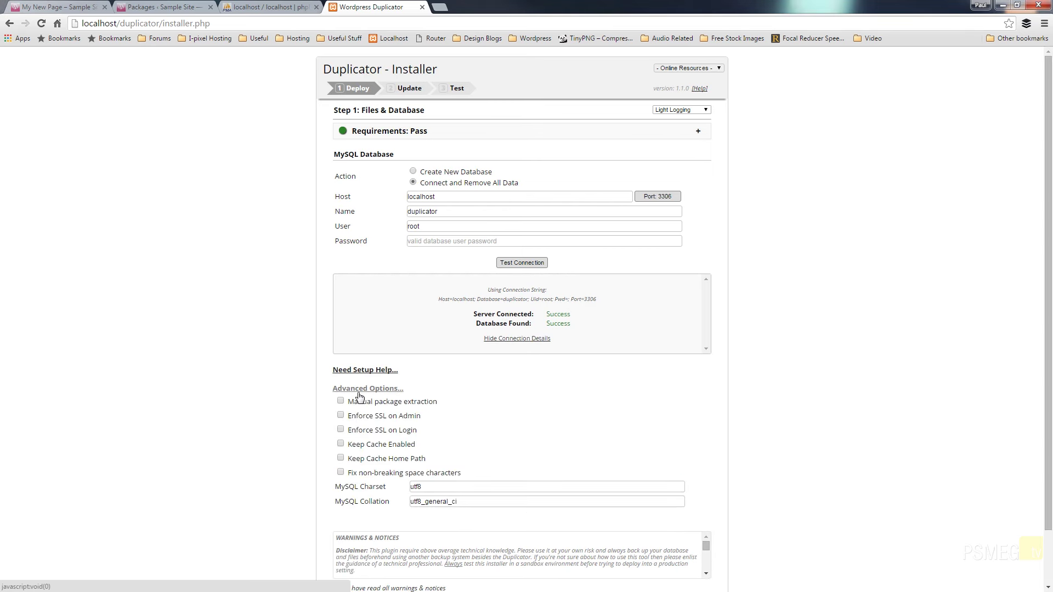
pyautogui.scroll(-2, 588, 404)
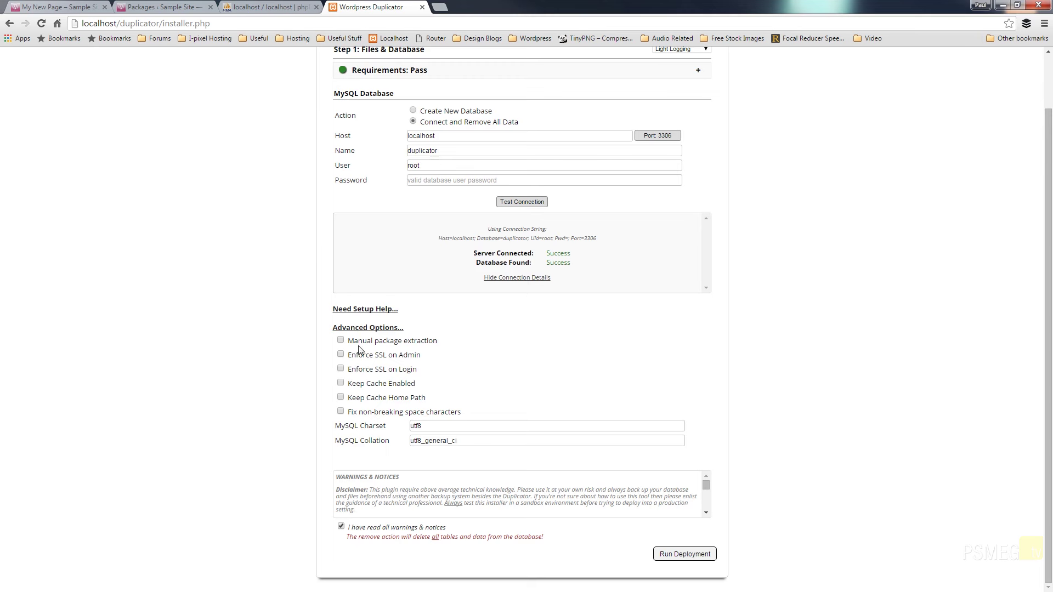
pyautogui.click(397, 329)
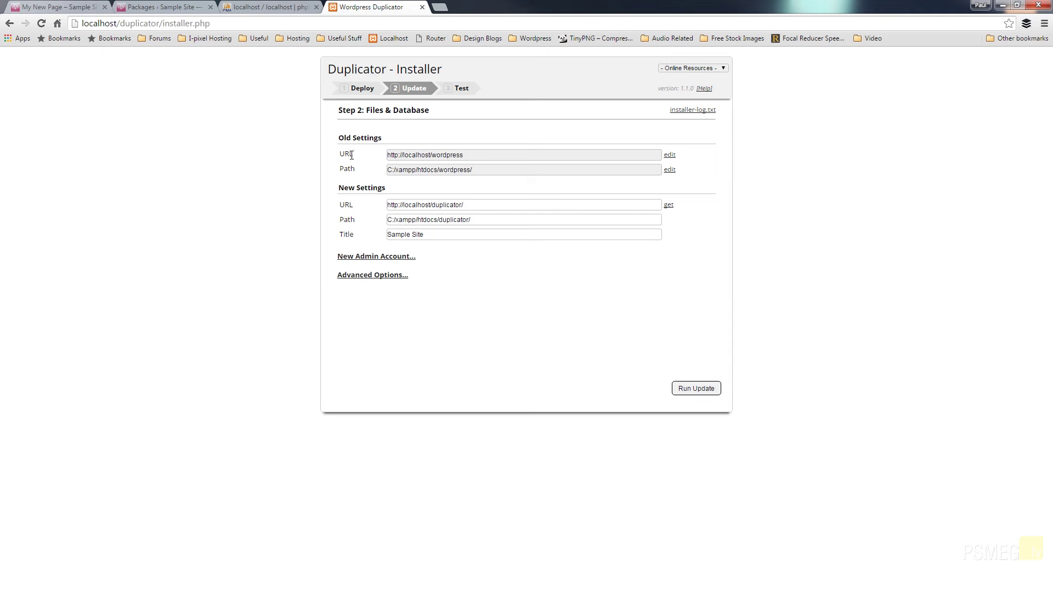
# Step: Review the old site URL and path, the new admin account fields and the advanced options, then run the update
pyautogui.moveTo(461, 156); pyautogui.dragTo(385, 159)
pyautogui.moveTo(492, 171); pyautogui.dragTo(376, 179)
pyautogui.click(490, 157)
pyautogui.click(375, 259)
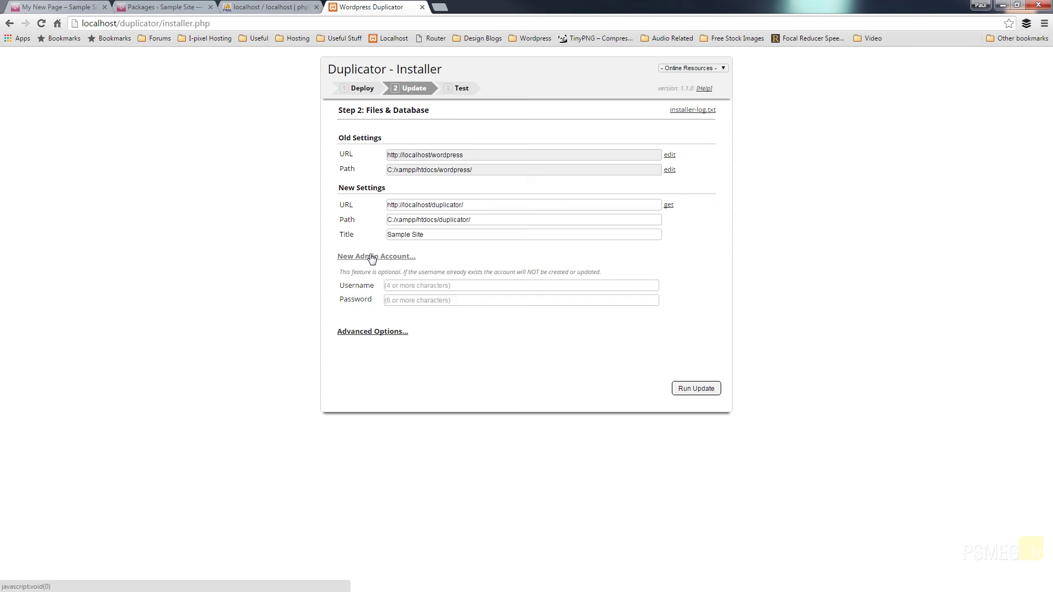
pyautogui.click(369, 333)
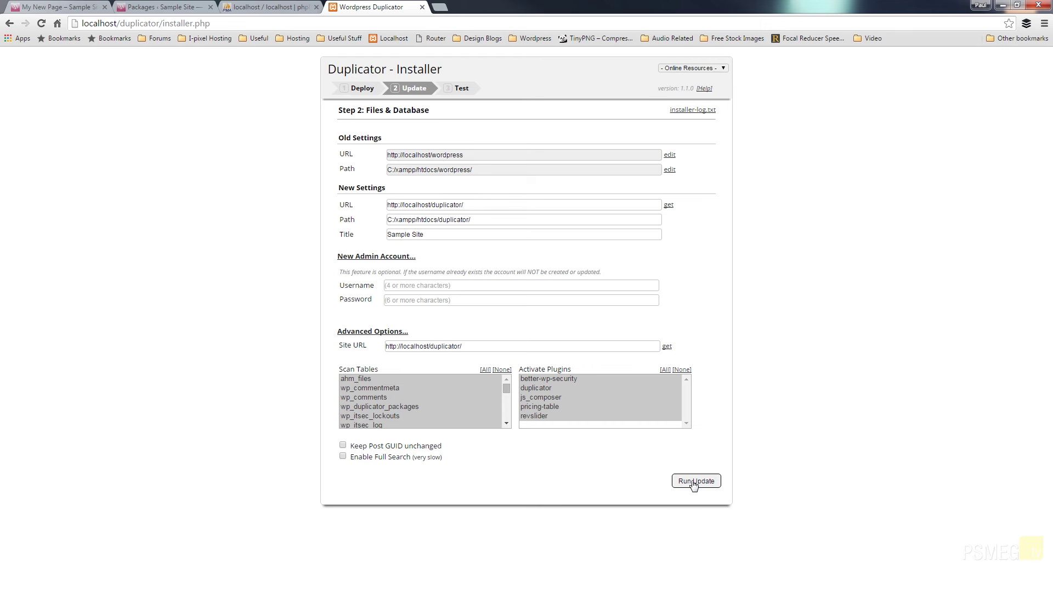
pyautogui.click(362, 333)
pyautogui.click(368, 256)
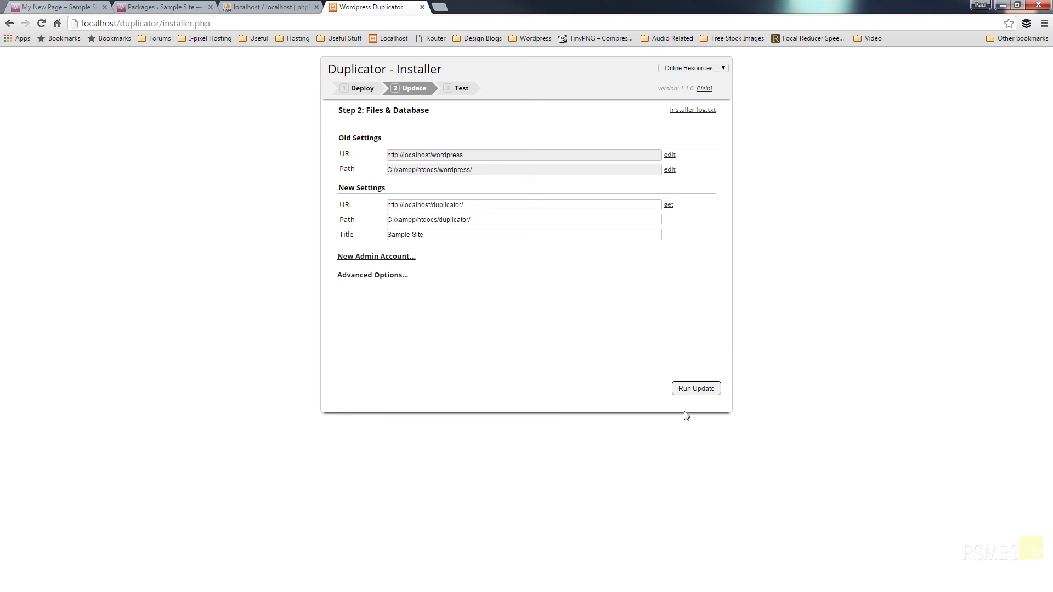
pyautogui.click(684, 392)
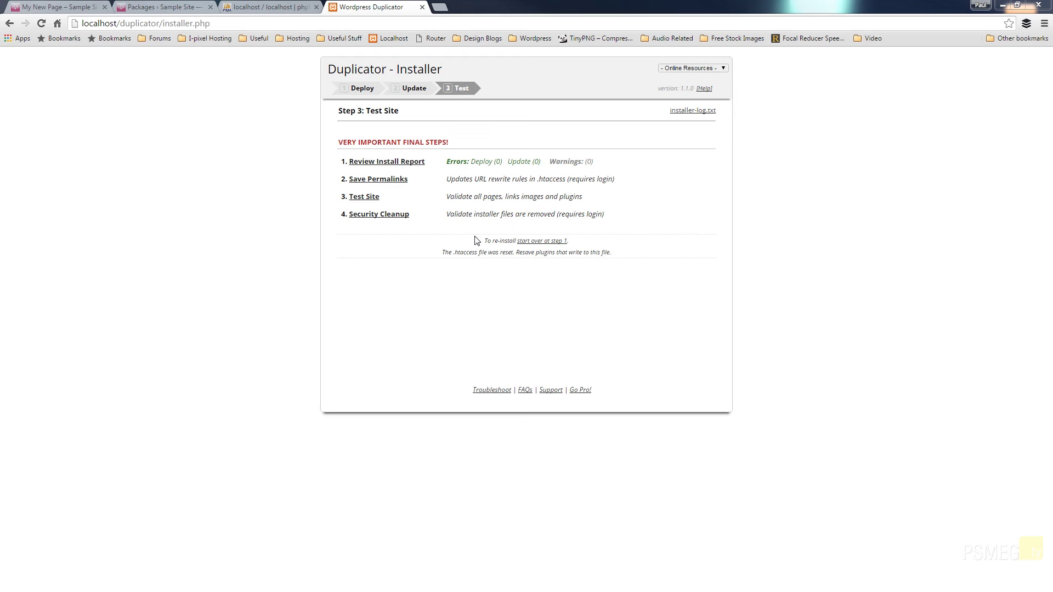
# Step: Open the installer's Save Permalinks step, log in with the admin username and password with Remember Me enabled, and resave the Post name permalinks
pyautogui.click(376, 180)
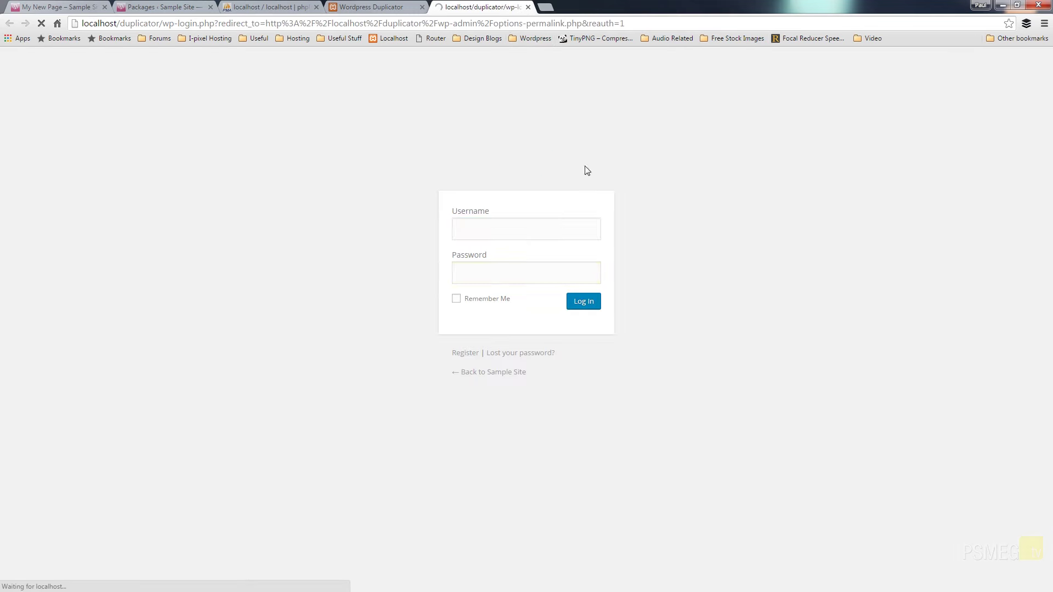
pyautogui.click(473, 300)
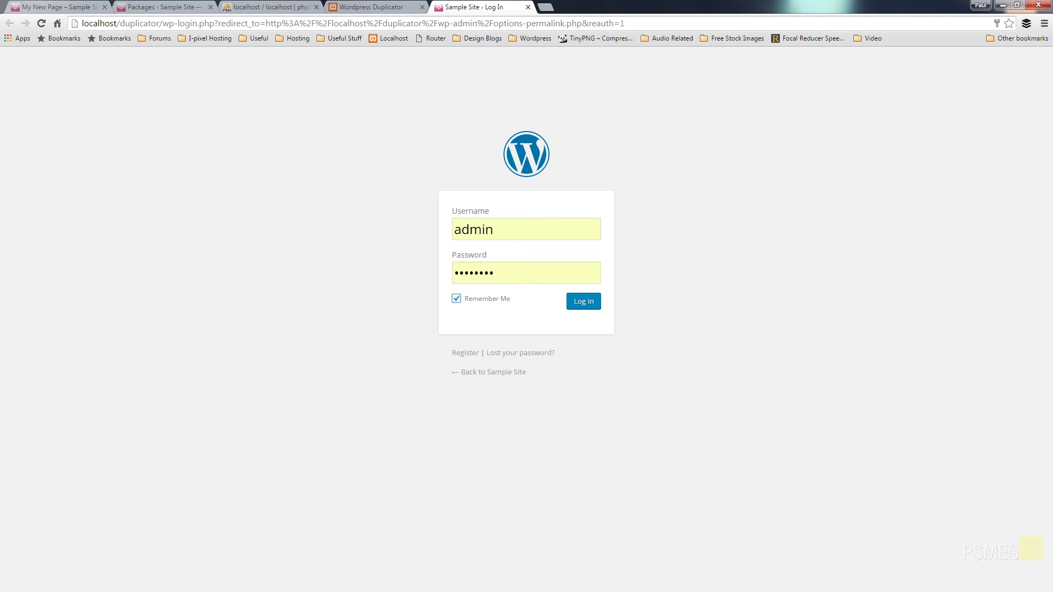
pyautogui.press('Return')
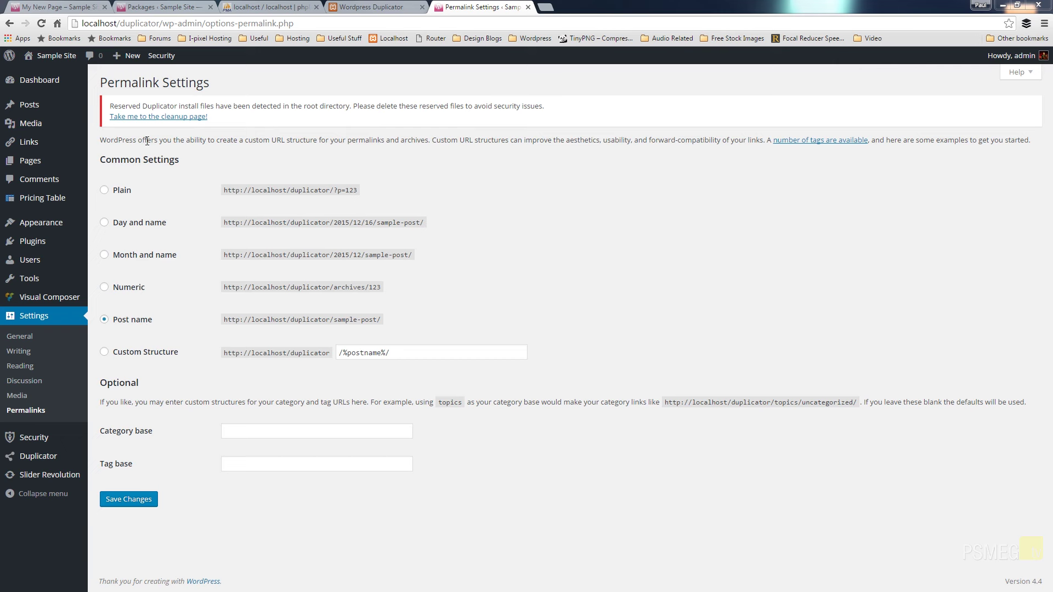
pyautogui.click(127, 507)
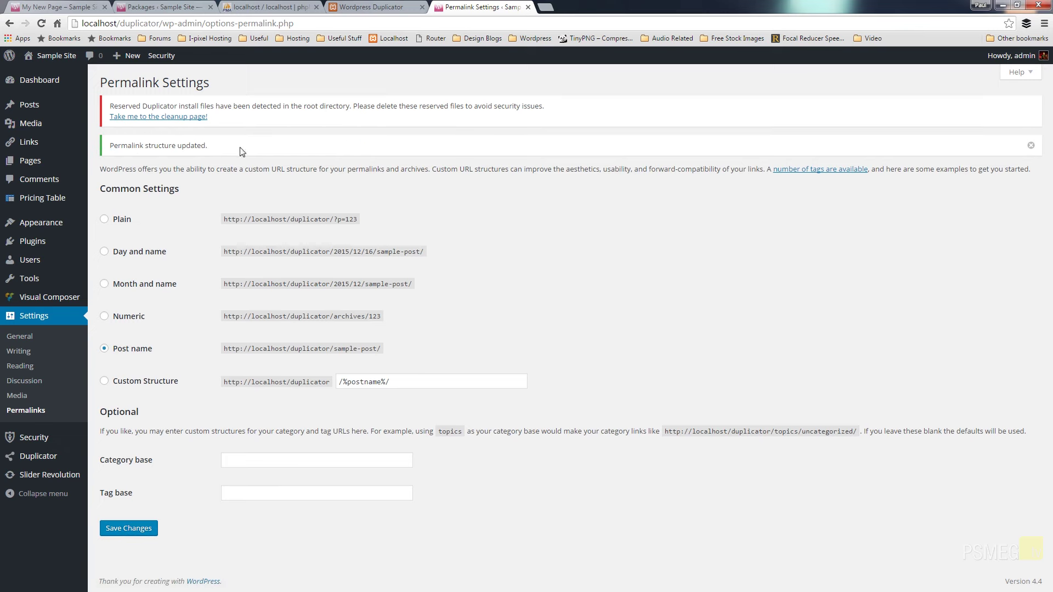
# Step: Run Duplicator's cleanup to delete the reserved installer files, and delete the leftover package archive ZIP from the htdocs duplicator folder in Windows Explorer
pyautogui.click(187, 118)
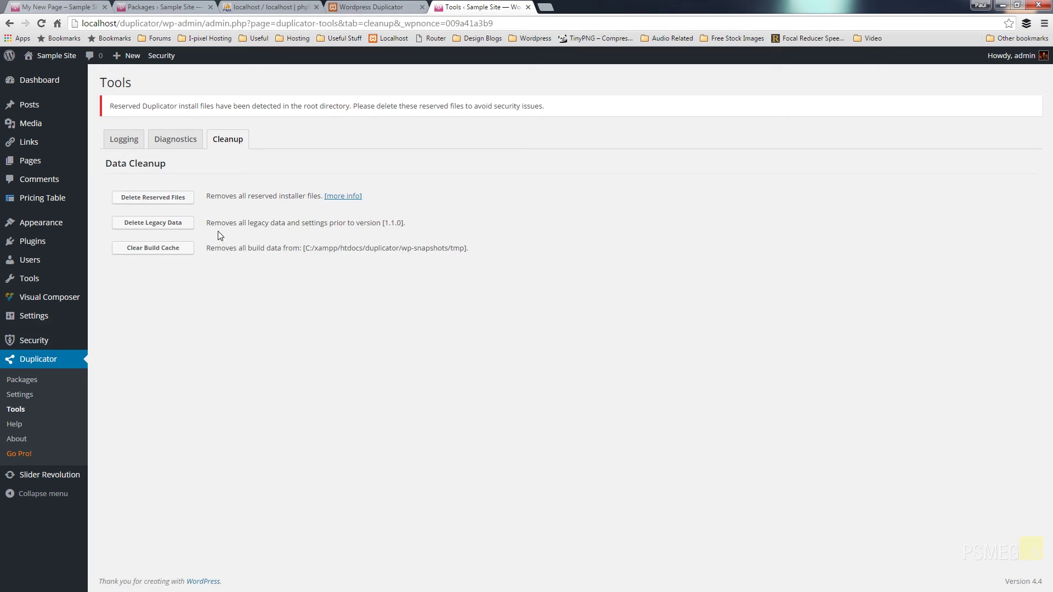
pyautogui.click(153, 198)
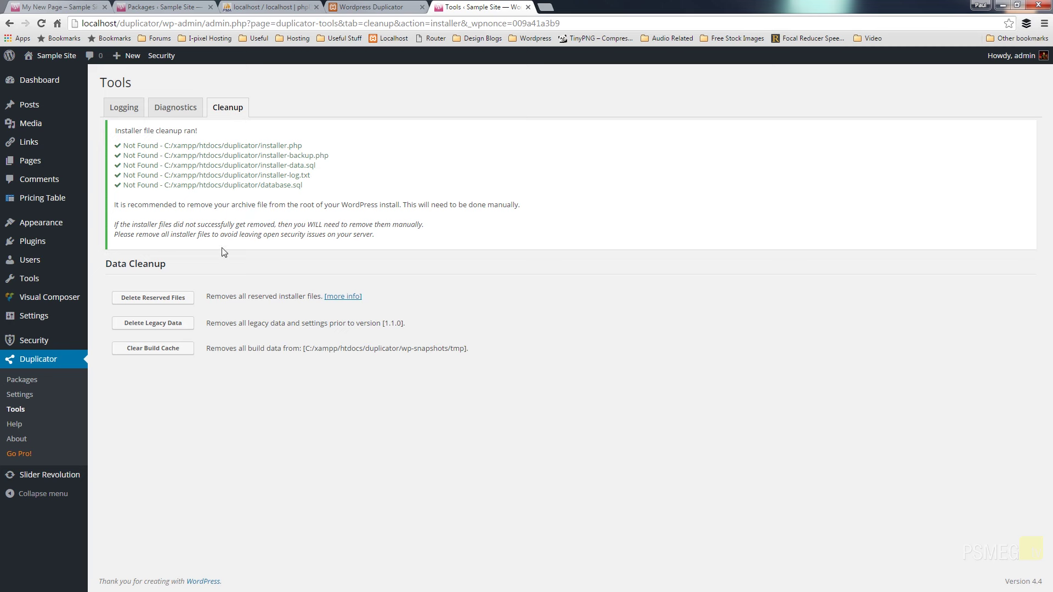
pyautogui.hotkey('alt', 'Tab')
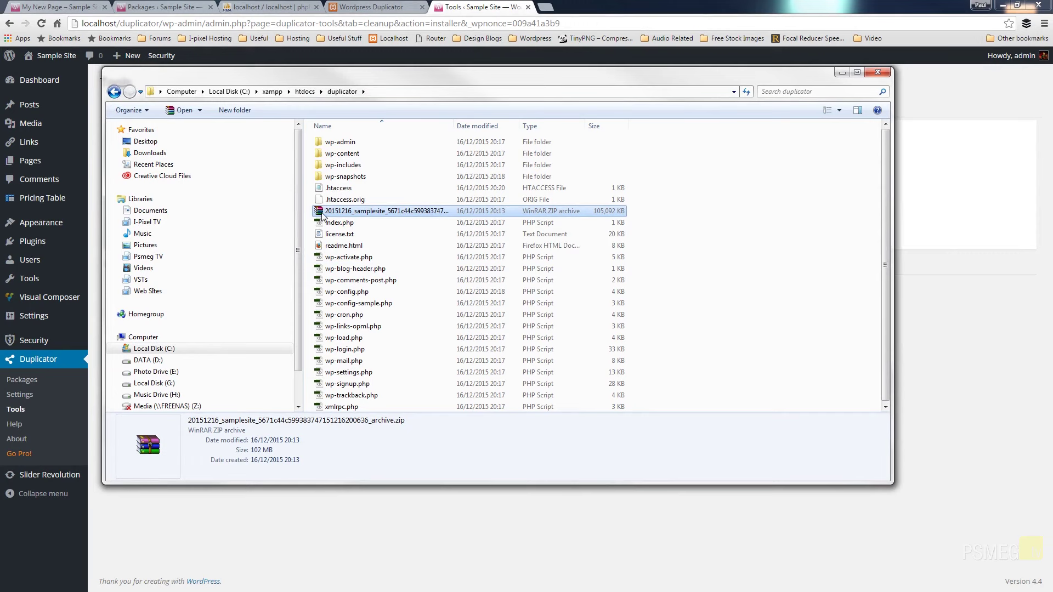
pyautogui.press('Delete')
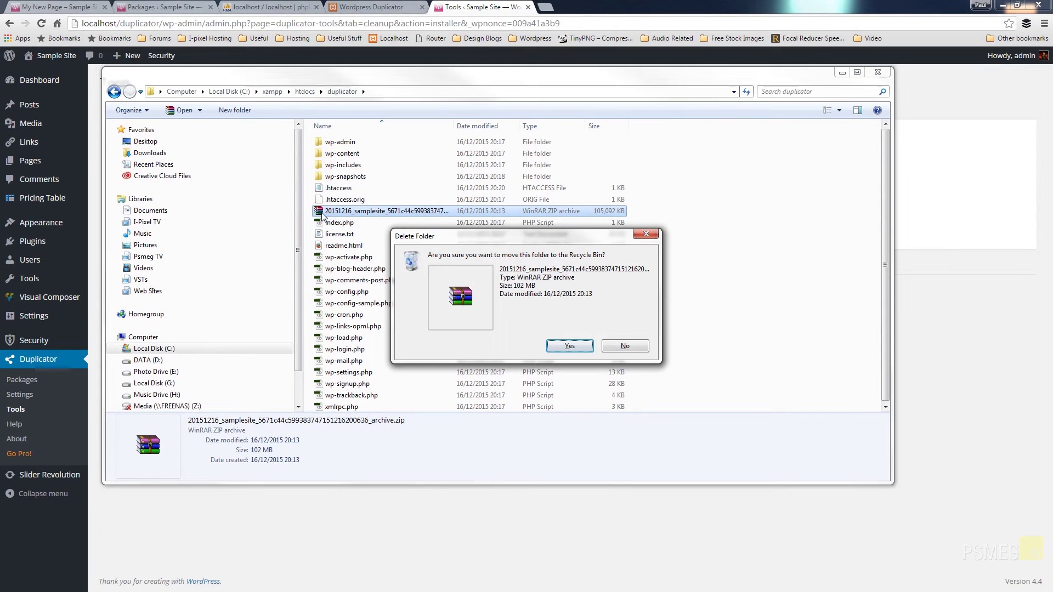
pyautogui.click(568, 346)
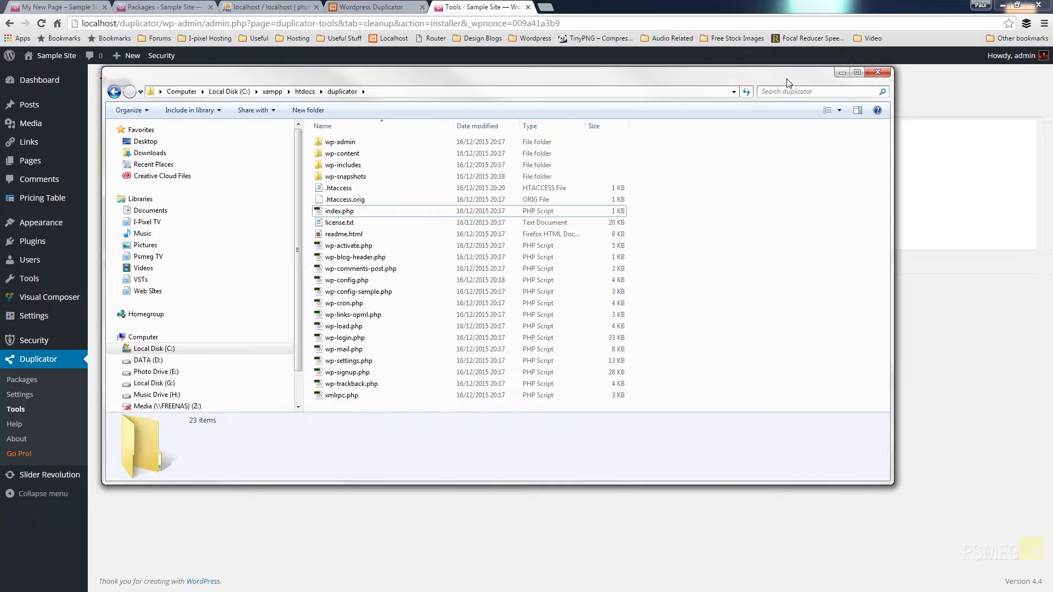
pyautogui.click(842, 72)
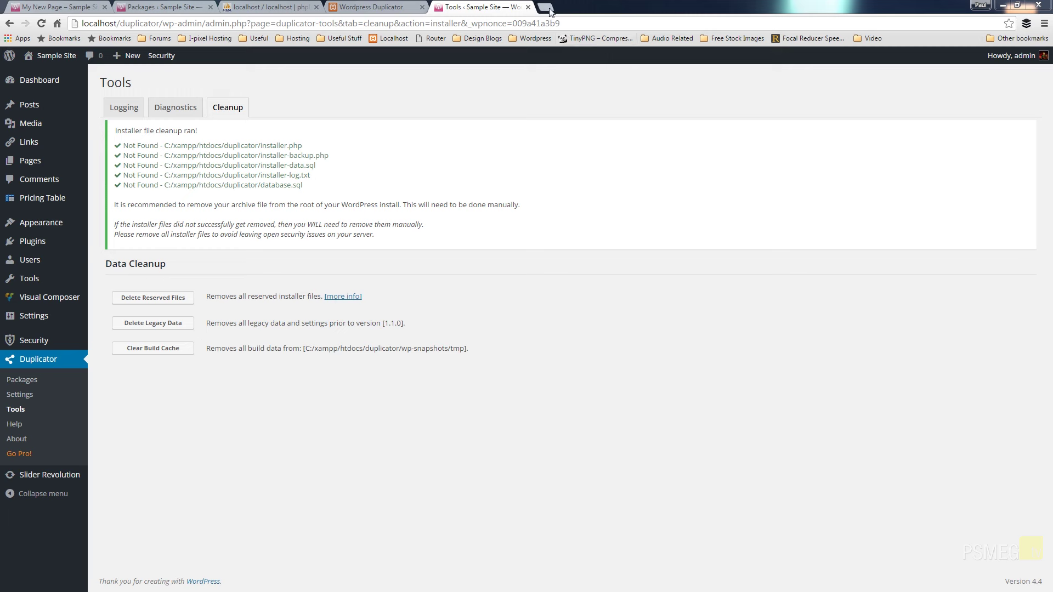
# Step: Load the cloned site's front page at localhost/duplicator/ in place of the cleanup page
pyautogui.moveTo(163, 23); pyautogui.dragTo(247, 24)
pyautogui.moveTo(327, 24); pyautogui.dragTo(601, 15)
pyautogui.press('BackSpace')
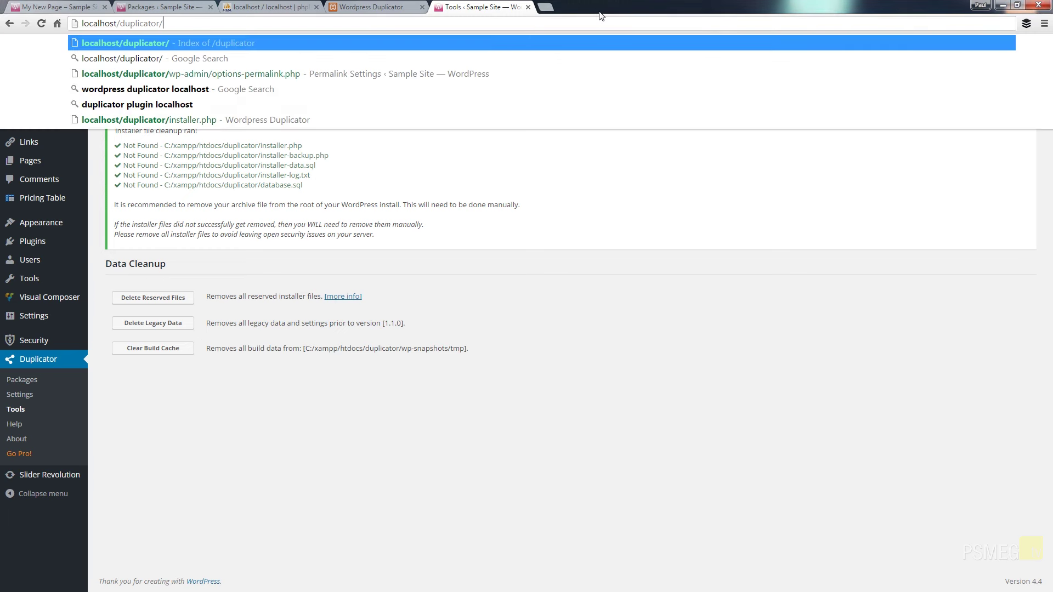
pyautogui.press('Return')
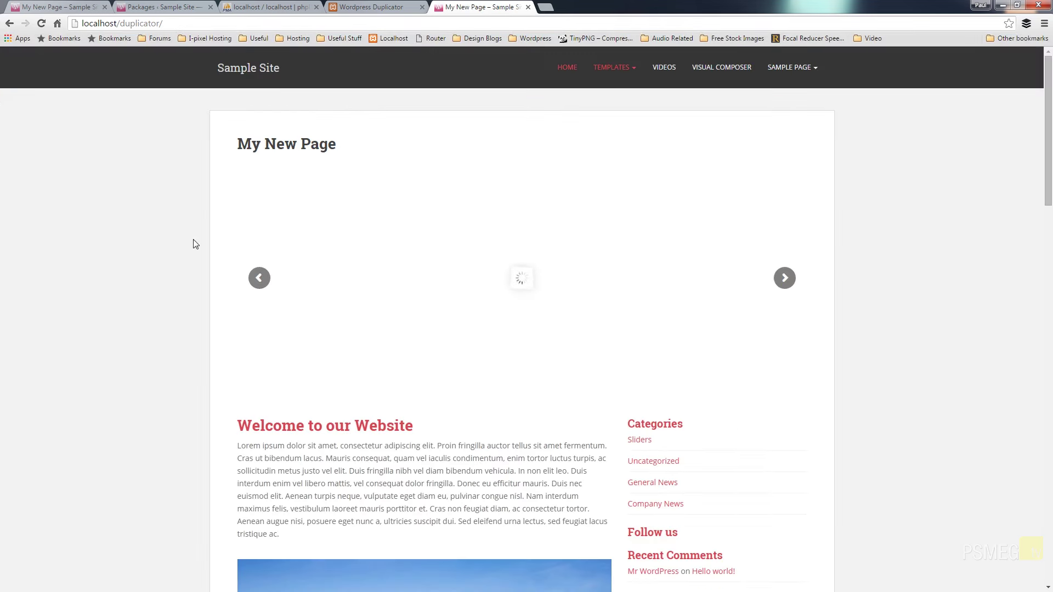
# Step: Look through the cloned home page and check the My New Page and Videos links in its navigation
pyautogui.scroll(-4, 102, 393)
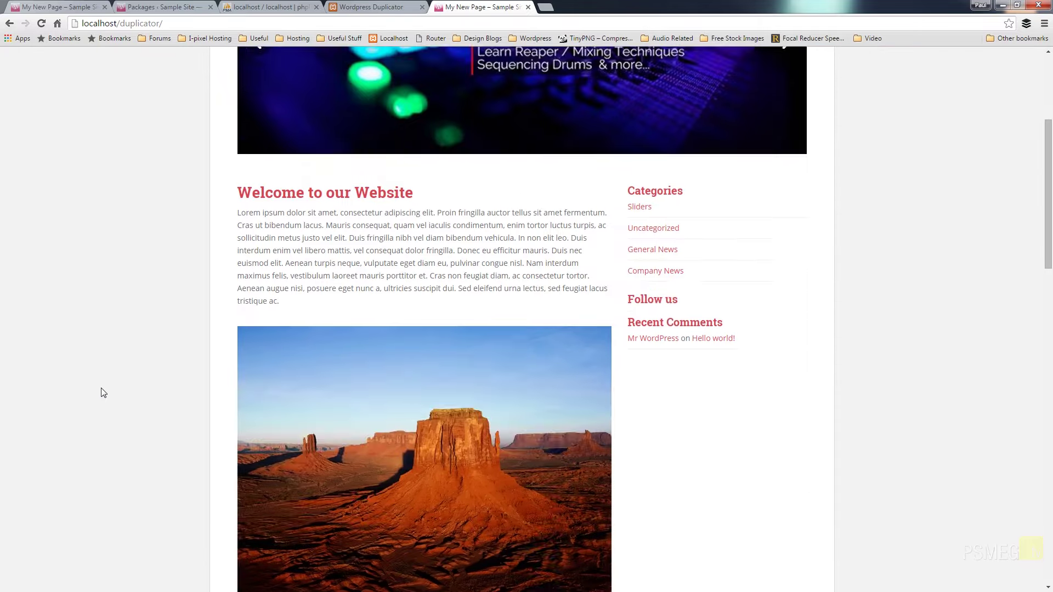
pyautogui.scroll(-11, 102, 393)
pyautogui.scroll(15, 102, 393)
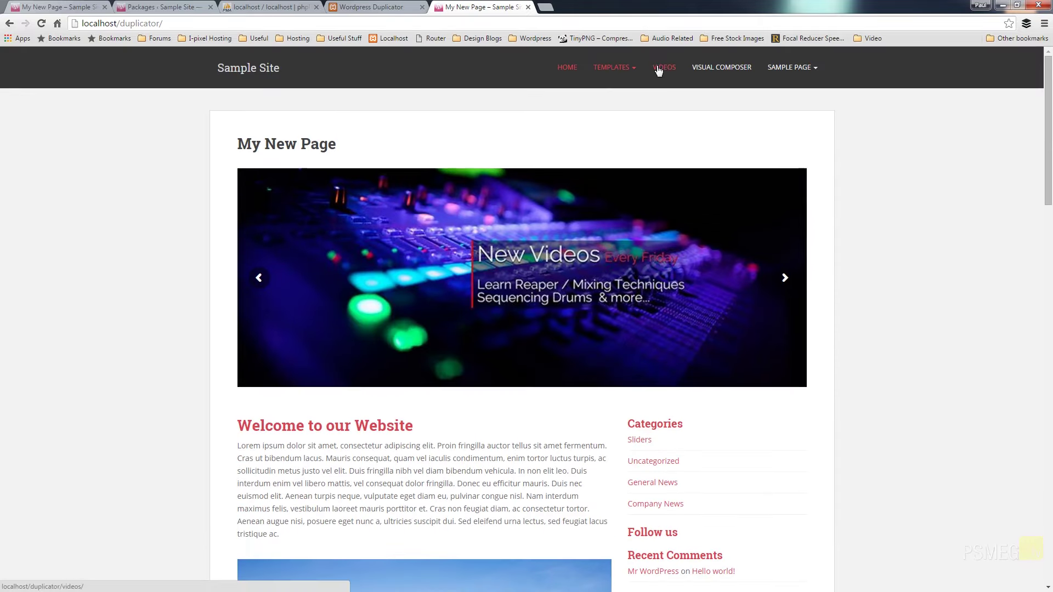
pyautogui.moveTo(639, 70)
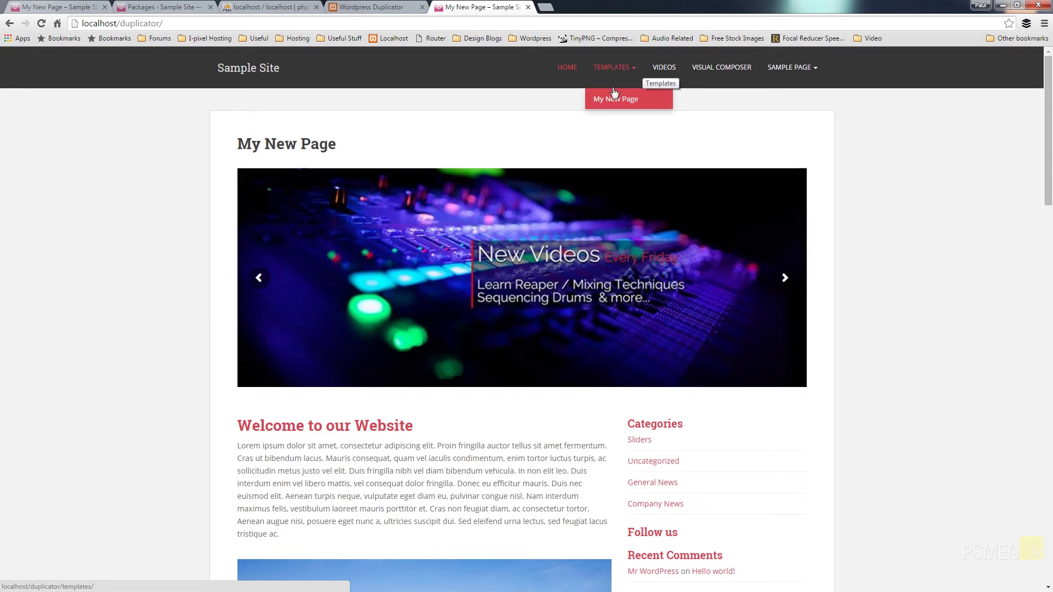
pyautogui.click(613, 98)
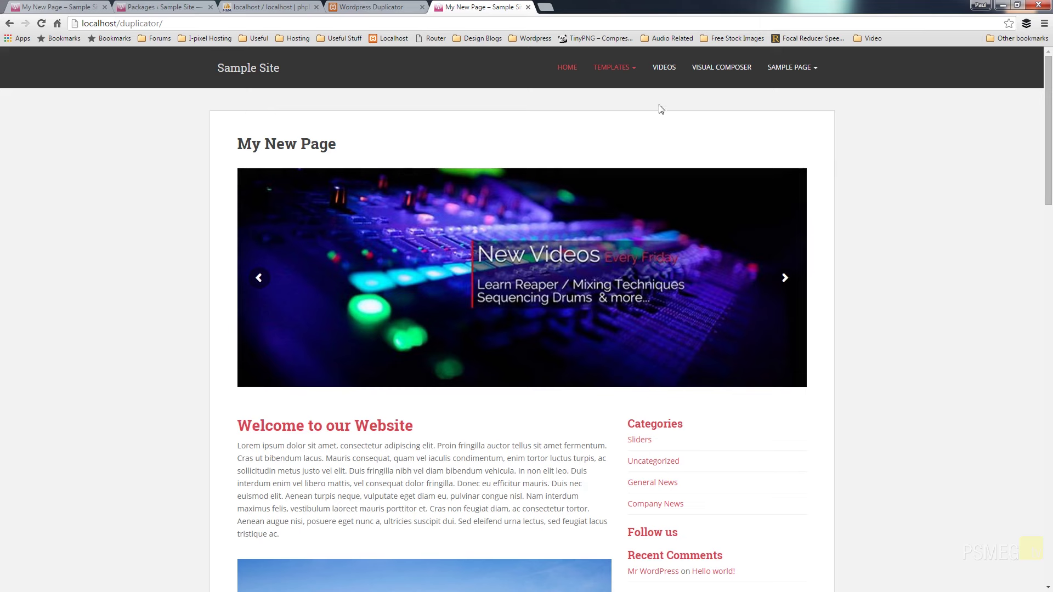
pyautogui.click(662, 73)
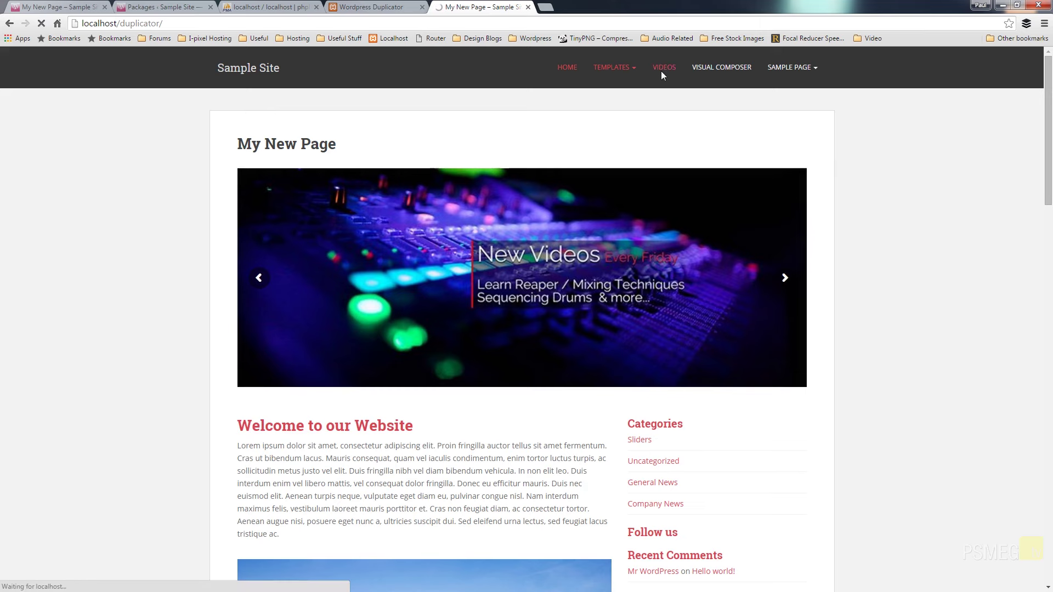